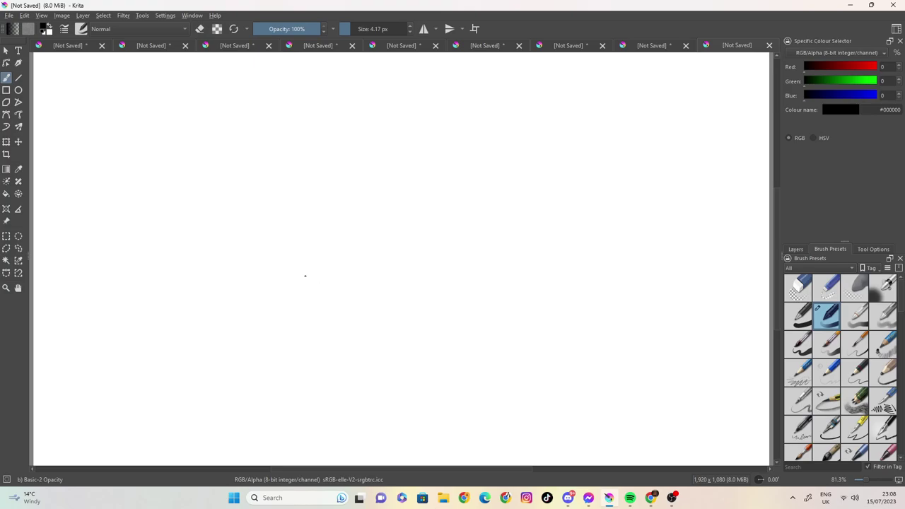
{"action": "mouse_move", "coordinate": [289, 229]}
{"action": "left_mouse_down"}
{"action": "mouse_move", "coordinate": [294, 210]}
{"action": "mouse_move", "coordinate": [295, 248]}
{"action": "mouse_move", "coordinate": [263, 277]}
{"action": "mouse_move", "coordinate": [305, 285]}
{"action": "mouse_move", "coordinate": [284, 288]}
{"action": "mouse_move", "coordinate": [311, 284]}
{"action": "left_mouse_up"}
{"action": "mouse_move", "coordinate": [289, 247]}
{"action": "left_mouse_down"}
{"action": "mouse_move", "coordinate": [295, 176]}
{"action": "mouse_move", "coordinate": [307, 174]}
{"action": "mouse_move", "coordinate": [326, 198]}
{"action": "mouse_move", "coordinate": [348, 200]}
{"action": "left_mouse_up"}
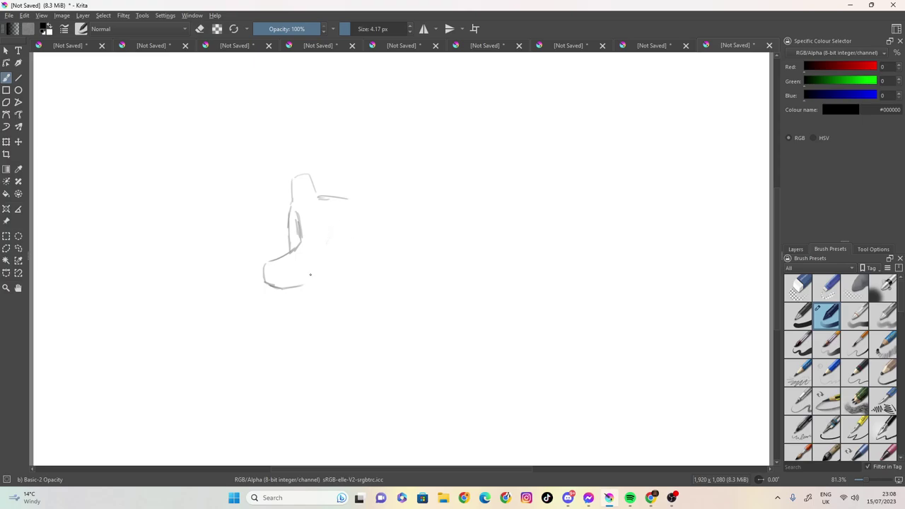
{"action": "key", "text": "e"}
{"action": "mouse_move", "coordinate": [324, 185]}
{"action": "left_mouse_down"}
{"action": "mouse_move", "coordinate": [353, 200]}
{"action": "mouse_move", "coordinate": [331, 185]}
{"action": "mouse_move", "coordinate": [327, 106]}
{"action": "left_mouse_up"}
{"action": "left_click", "coordinate": [349, 28]}
{"action": "left_click", "coordinate": [347, 28]}
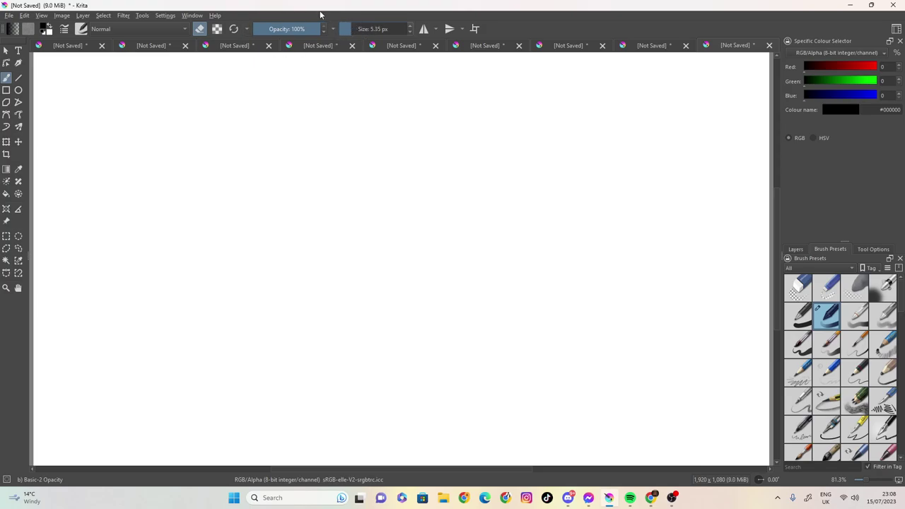
Sketch an oval head outline with an ear on its right side, using a 4.17 px black brush
{"action": "left_click", "coordinate": [348, 28]}
{"action": "left_click", "coordinate": [200, 31]}
{"action": "left_click", "coordinate": [318, 193]}
{"action": "mouse_move", "coordinate": [326, 132]}
{"action": "left_mouse_down"}
{"action": "mouse_move", "coordinate": [311, 147]}
{"action": "mouse_move", "coordinate": [317, 139]}
{"action": "mouse_move", "coordinate": [315, 182]}
{"action": "mouse_move", "coordinate": [349, 251]}
{"action": "mouse_move", "coordinate": [380, 246]}
{"action": "mouse_move", "coordinate": [348, 246]}
{"action": "mouse_move", "coordinate": [389, 231]}
{"action": "mouse_move", "coordinate": [405, 201]}
{"action": "left_mouse_up"}
{"action": "mouse_move", "coordinate": [407, 152]}
{"action": "left_mouse_down"}
{"action": "mouse_move", "coordinate": [399, 125]}
{"action": "mouse_move", "coordinate": [355, 118]}
{"action": "mouse_move", "coordinate": [319, 141]}
{"action": "mouse_move", "coordinate": [372, 118]}
{"action": "left_mouse_up"}
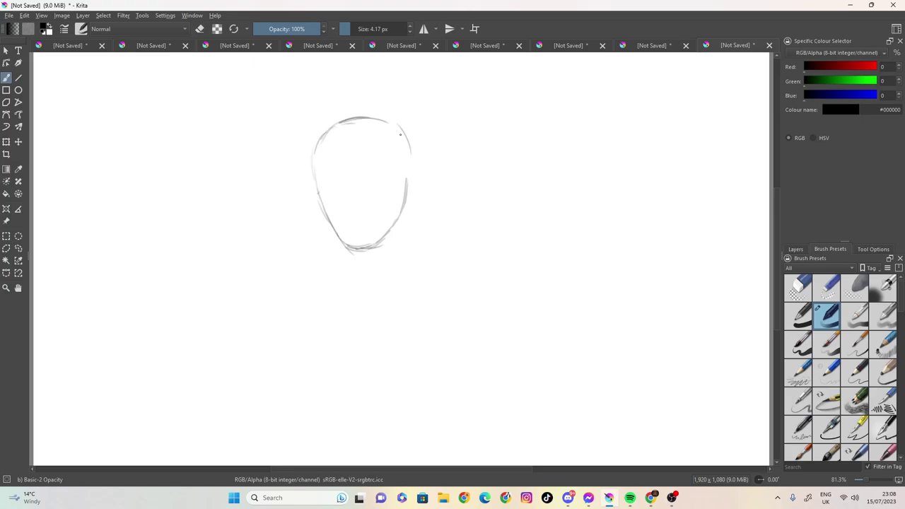
{"action": "mouse_move", "coordinate": [409, 160]}
{"action": "left_mouse_down"}
{"action": "mouse_move", "coordinate": [423, 189]}
{"action": "mouse_move", "coordinate": [407, 203]}
{"action": "mouse_move", "coordinate": [421, 181]}
{"action": "mouse_move", "coordinate": [413, 162]}
{"action": "mouse_move", "coordinate": [419, 184]}
{"action": "left_mouse_up"}
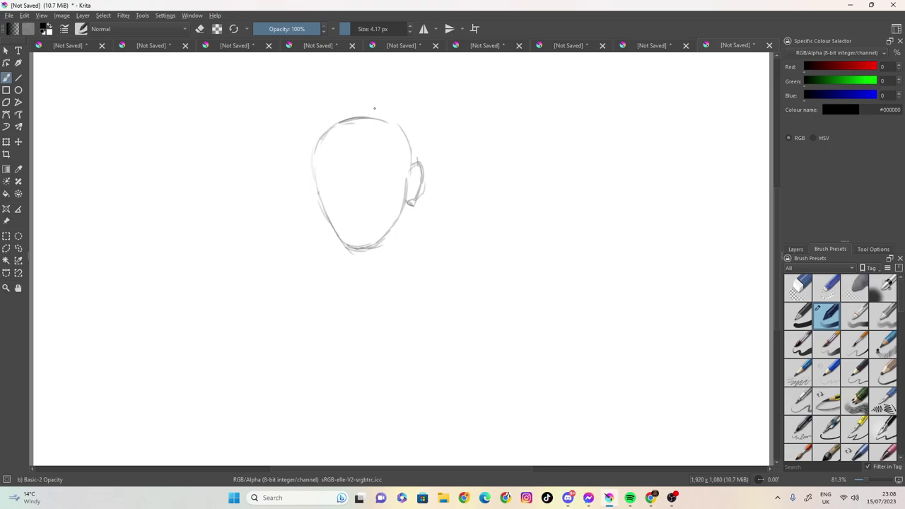
Sketch spiky hair around the head, with a parted fringe and loose strands beside the face
{"action": "mouse_move", "coordinate": [395, 118]}
{"action": "left_mouse_down"}
{"action": "mouse_move", "coordinate": [366, 96]}
{"action": "mouse_move", "coordinate": [290, 136]}
{"action": "mouse_move", "coordinate": [304, 146]}
{"action": "mouse_move", "coordinate": [281, 177]}
{"action": "mouse_move", "coordinate": [306, 188]}
{"action": "left_mouse_up"}
{"action": "mouse_move", "coordinate": [400, 117]}
{"action": "left_mouse_down"}
{"action": "mouse_move", "coordinate": [432, 149]}
{"action": "mouse_move", "coordinate": [424, 168]}
{"action": "left_mouse_up"}
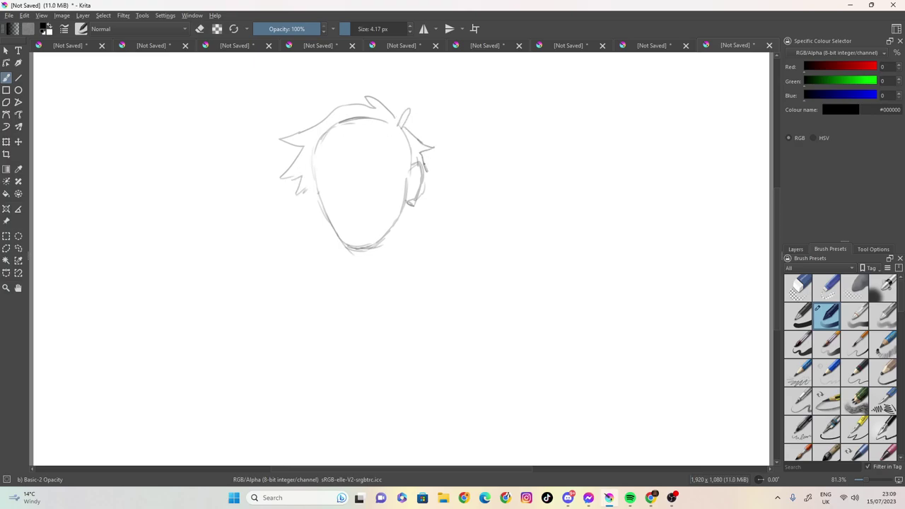
{"action": "mouse_move", "coordinate": [389, 138]}
{"action": "left_mouse_down"}
{"action": "mouse_move", "coordinate": [382, 174]}
{"action": "mouse_move", "coordinate": [399, 185]}
{"action": "mouse_move", "coordinate": [391, 229]}
{"action": "mouse_move", "coordinate": [406, 228]}
{"action": "mouse_move", "coordinate": [410, 163]}
{"action": "left_mouse_up"}
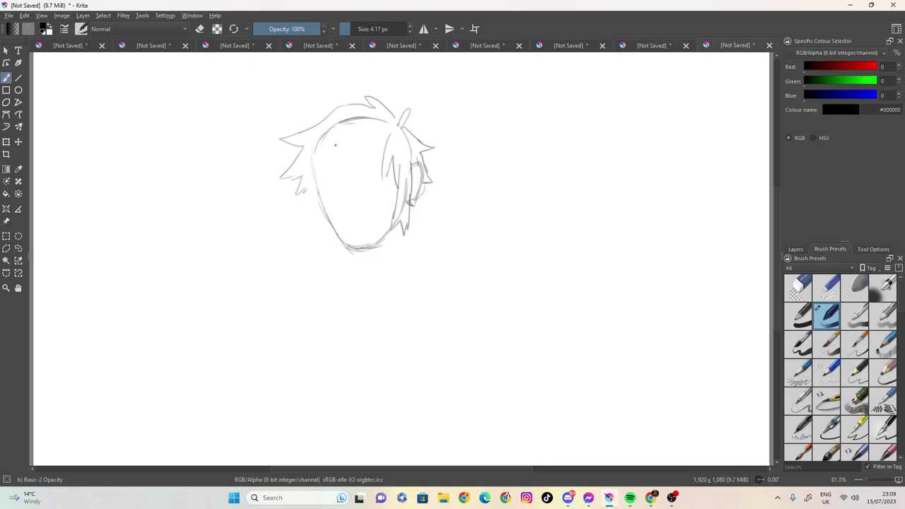
{"action": "mouse_move", "coordinate": [379, 127]}
{"action": "left_mouse_down"}
{"action": "mouse_move", "coordinate": [345, 151]}
{"action": "mouse_move", "coordinate": [353, 139]}
{"action": "mouse_move", "coordinate": [311, 143]}
{"action": "left_mouse_up"}
{"action": "left_click_drag", "start_coordinate": [324, 145], "coordinate": [314, 177]}
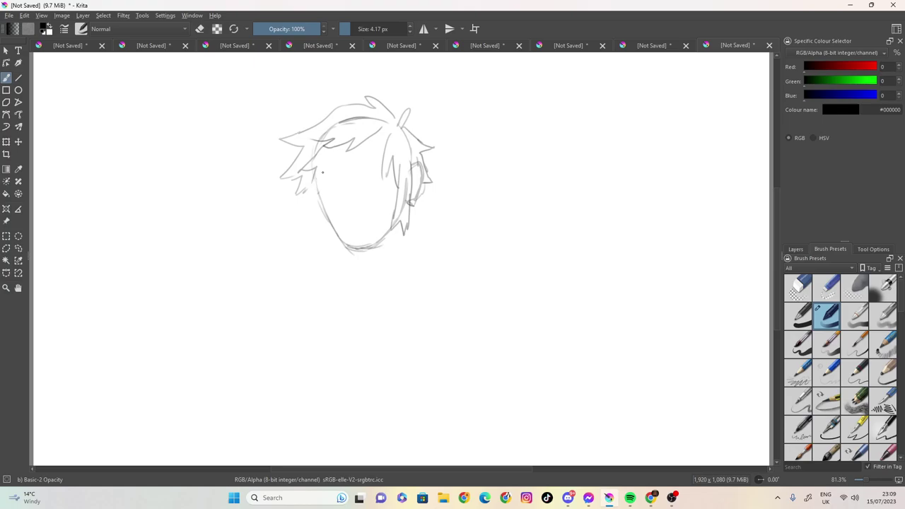
{"action": "key", "text": "ctrl+z"}
{"action": "left_click_drag", "start_coordinate": [311, 190], "coordinate": [309, 209]}
Draw the eyebrows, nose, shaded oval eyes and a small mouth on the face
{"action": "mouse_move", "coordinate": [316, 178]}
{"action": "left_mouse_down"}
{"action": "mouse_move", "coordinate": [371, 169]}
{"action": "mouse_move", "coordinate": [378, 180]}
{"action": "mouse_move", "coordinate": [356, 174]}
{"action": "mouse_move", "coordinate": [333, 183]}
{"action": "mouse_move", "coordinate": [340, 208]}
{"action": "left_mouse_up"}
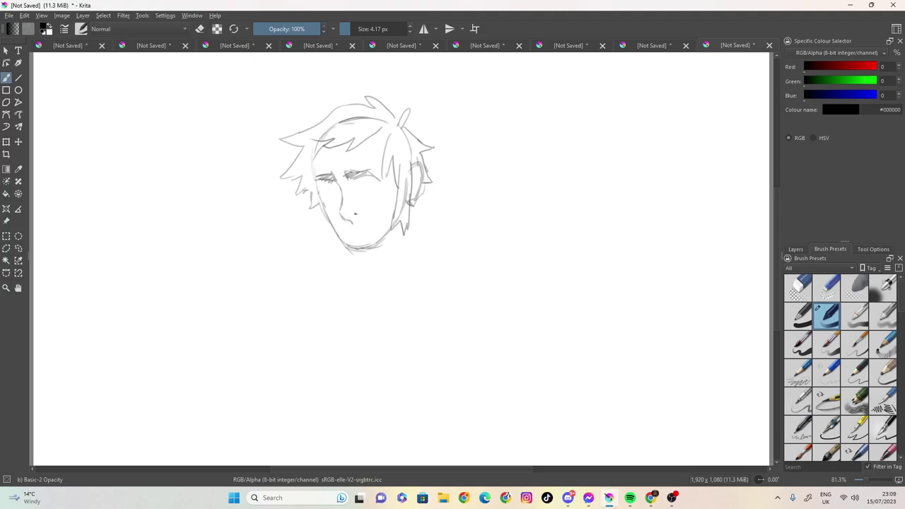
{"action": "mouse_move", "coordinate": [322, 192]}
{"action": "left_mouse_down"}
{"action": "mouse_move", "coordinate": [325, 200]}
{"action": "mouse_move", "coordinate": [337, 188]}
{"action": "mouse_move", "coordinate": [328, 202]}
{"action": "mouse_move", "coordinate": [337, 188]}
{"action": "mouse_move", "coordinate": [331, 205]}
{"action": "mouse_move", "coordinate": [361, 193]}
{"action": "left_mouse_up"}
{"action": "left_click_drag", "start_coordinate": [357, 185], "coordinate": [379, 188]}
{"action": "mouse_move", "coordinate": [359, 185]}
{"action": "left_mouse_down"}
{"action": "mouse_move", "coordinate": [368, 189]}
{"action": "mouse_move", "coordinate": [361, 199]}
{"action": "mouse_move", "coordinate": [376, 186]}
{"action": "left_mouse_up"}
{"action": "left_click_drag", "start_coordinate": [375, 185], "coordinate": [367, 201]}
{"action": "left_click_drag", "start_coordinate": [371, 188], "coordinate": [375, 200]}
{"action": "mouse_move", "coordinate": [378, 186]}
{"action": "left_mouse_down"}
{"action": "mouse_move", "coordinate": [376, 201]}
{"action": "mouse_move", "coordinate": [363, 187]}
{"action": "mouse_move", "coordinate": [373, 183]}
{"action": "left_mouse_up"}
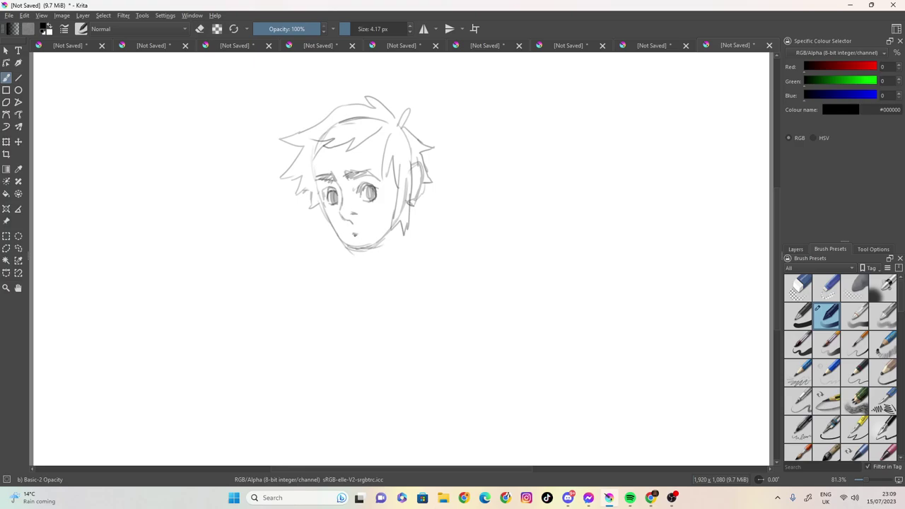
Sketch the front of the neck with hatching under the jaw, and add more hair strands around the face
{"action": "mouse_move", "coordinate": [372, 228]}
{"action": "left_mouse_down"}
{"action": "mouse_move", "coordinate": [381, 241]}
{"action": "mouse_move", "coordinate": [369, 246]}
{"action": "mouse_move", "coordinate": [380, 280]}
{"action": "left_mouse_up"}
{"action": "mouse_move", "coordinate": [393, 230]}
{"action": "left_mouse_down"}
{"action": "mouse_move", "coordinate": [370, 265]}
{"action": "mouse_move", "coordinate": [383, 239]}
{"action": "mouse_move", "coordinate": [376, 243]}
{"action": "left_mouse_up"}
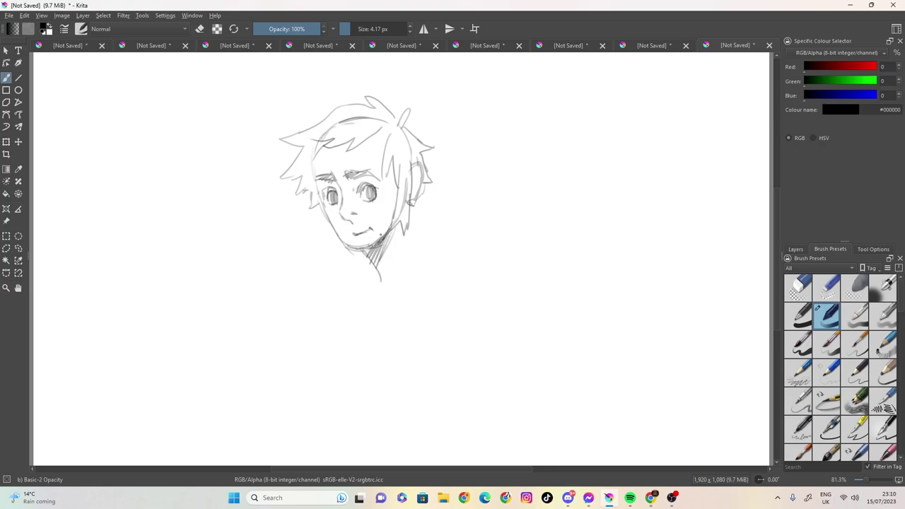
{"action": "mouse_move", "coordinate": [380, 129]}
{"action": "left_mouse_down"}
{"action": "mouse_move", "coordinate": [368, 164]}
{"action": "mouse_move", "coordinate": [377, 167]}
{"action": "left_mouse_up"}
{"action": "mouse_move", "coordinate": [323, 147]}
{"action": "left_mouse_down"}
{"action": "mouse_move", "coordinate": [306, 174]}
{"action": "mouse_move", "coordinate": [311, 164]}
{"action": "mouse_move", "coordinate": [298, 166]}
{"action": "mouse_move", "coordinate": [314, 146]}
{"action": "mouse_move", "coordinate": [305, 158]}
{"action": "mouse_move", "coordinate": [312, 152]}
{"action": "mouse_move", "coordinate": [315, 234]}
{"action": "left_mouse_up"}
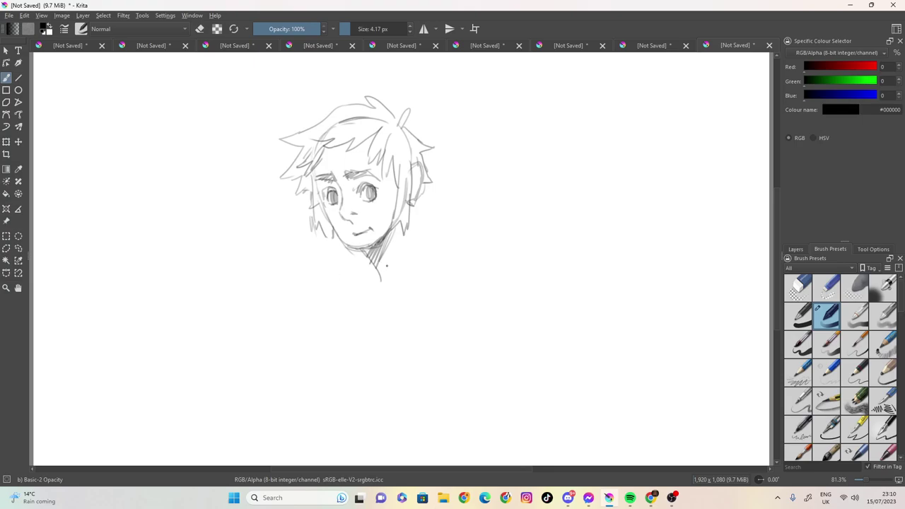
Sketch the back edge of the neck, the curved neckline and the collarbones
{"action": "mouse_move", "coordinate": [411, 203]}
{"action": "left_mouse_down"}
{"action": "mouse_move", "coordinate": [418, 259]}
{"action": "mouse_move", "coordinate": [434, 271]}
{"action": "left_mouse_up"}
{"action": "mouse_move", "coordinate": [369, 261]}
{"action": "left_mouse_down"}
{"action": "mouse_move", "coordinate": [341, 287]}
{"action": "mouse_move", "coordinate": [388, 314]}
{"action": "mouse_move", "coordinate": [357, 305]}
{"action": "mouse_move", "coordinate": [381, 313]}
{"action": "mouse_move", "coordinate": [419, 303]}
{"action": "left_mouse_up"}
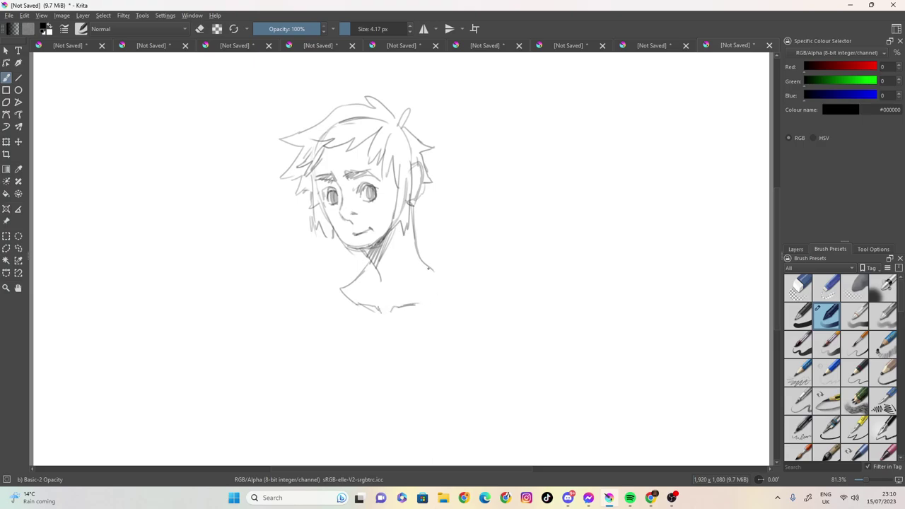
{"action": "mouse_move", "coordinate": [429, 266]}
{"action": "left_mouse_down"}
{"action": "mouse_move", "coordinate": [444, 291]}
{"action": "mouse_move", "coordinate": [408, 307]}
{"action": "mouse_move", "coordinate": [433, 293]}
{"action": "mouse_move", "coordinate": [394, 268]}
{"action": "mouse_move", "coordinate": [393, 299]}
{"action": "left_mouse_up"}
Hatch shading into the side hair and along the right edge of the jaw
{"action": "mouse_move", "coordinate": [404, 203]}
{"action": "left_mouse_down"}
{"action": "mouse_move", "coordinate": [402, 222]}
{"action": "mouse_move", "coordinate": [380, 240]}
{"action": "left_mouse_up"}
{"action": "left_click_drag", "start_coordinate": [401, 212], "coordinate": [390, 233]}
{"action": "mouse_move", "coordinate": [386, 172]}
{"action": "left_mouse_down"}
{"action": "mouse_move", "coordinate": [392, 203]}
{"action": "mouse_move", "coordinate": [397, 187]}
{"action": "mouse_move", "coordinate": [396, 195]}
{"action": "mouse_move", "coordinate": [396, 171]}
{"action": "mouse_move", "coordinate": [388, 209]}
{"action": "left_mouse_up"}
{"action": "left_click_drag", "start_coordinate": [390, 189], "coordinate": [387, 228]}
{"action": "left_click_drag", "start_coordinate": [394, 209], "coordinate": [393, 228]}
Erase the ear, side hair and back neck line with a 117.31 px eraser, and return to a 4.17 px brush
{"action": "left_click", "coordinate": [199, 28]}
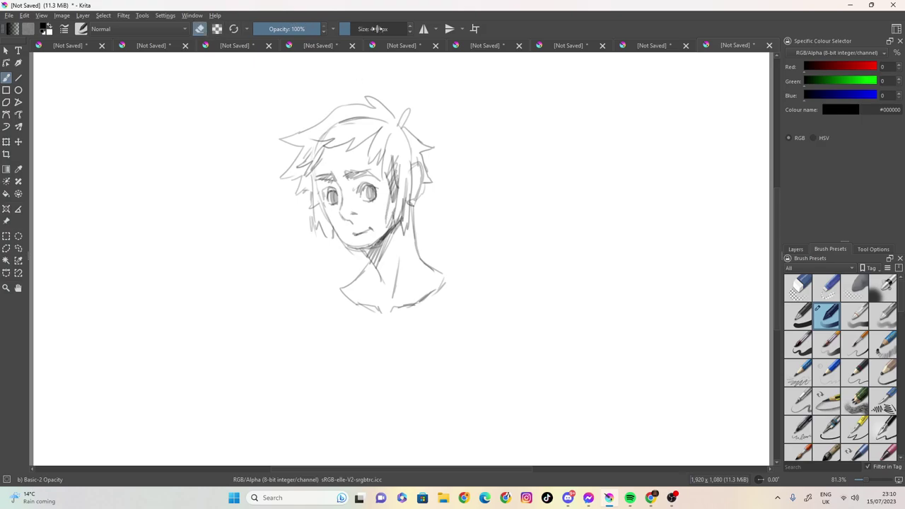
{"action": "left_click_drag", "start_coordinate": [378, 29], "coordinate": [372, 29]}
{"action": "left_click_drag", "start_coordinate": [409, 187], "coordinate": [408, 153]}
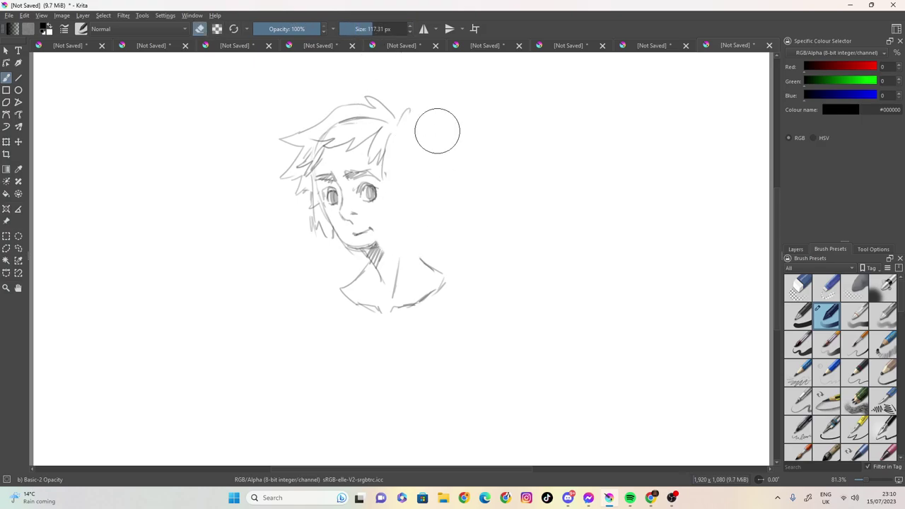
{"action": "left_click", "coordinate": [358, 30]}
{"action": "left_click_drag", "start_coordinate": [358, 32], "coordinate": [347, 32]}
{"action": "key", "text": "e"}
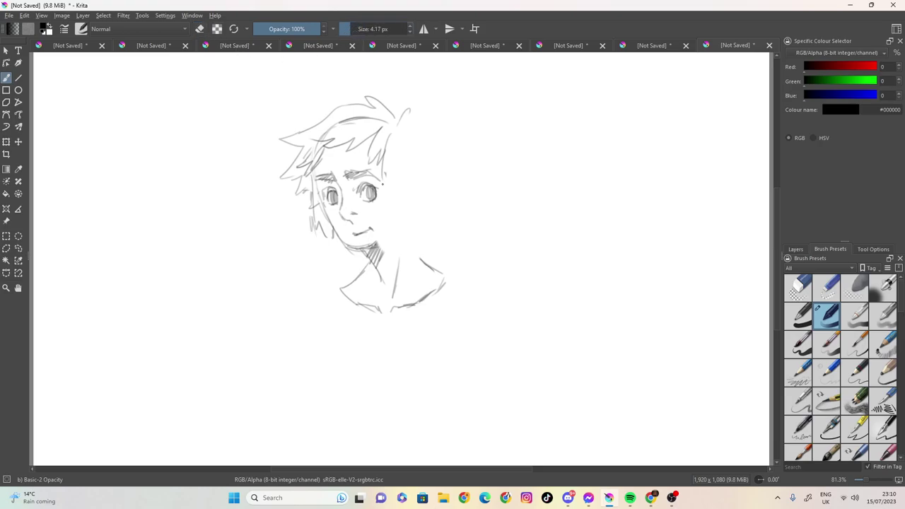
Erase the hatching under the jaw with a 29.14 px eraser and redraw the chin and front neck line at 4.17 px
{"action": "mouse_move", "coordinate": [381, 242]}
{"action": "left_mouse_down"}
{"action": "mouse_move", "coordinate": [349, 248]}
{"action": "mouse_move", "coordinate": [380, 247]}
{"action": "mouse_move", "coordinate": [362, 250]}
{"action": "left_mouse_up"}
{"action": "left_click", "coordinate": [198, 29]}
{"action": "left_click_drag", "start_coordinate": [352, 27], "coordinate": [359, 30]}
{"action": "mouse_move", "coordinate": [393, 247]}
{"action": "left_mouse_down"}
{"action": "mouse_move", "coordinate": [366, 247]}
{"action": "mouse_move", "coordinate": [381, 253]}
{"action": "mouse_move", "coordinate": [379, 263]}
{"action": "mouse_move", "coordinate": [370, 255]}
{"action": "mouse_move", "coordinate": [372, 273]}
{"action": "left_mouse_up"}
{"action": "left_click", "coordinate": [200, 29]}
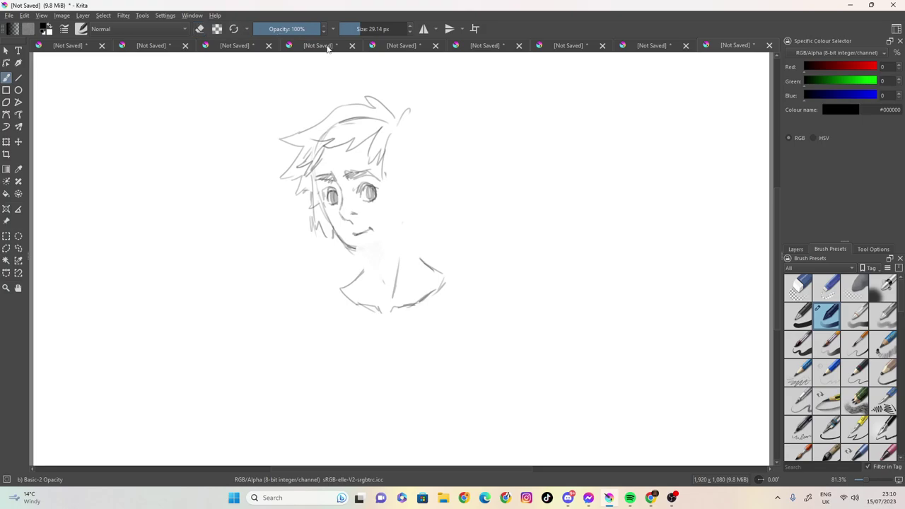
{"action": "left_click_drag", "start_coordinate": [350, 29], "coordinate": [344, 29]}
{"action": "mouse_move", "coordinate": [344, 246]}
{"action": "left_mouse_down"}
{"action": "mouse_move", "coordinate": [367, 250]}
{"action": "mouse_move", "coordinate": [373, 265]}
{"action": "mouse_move", "coordinate": [362, 274]}
{"action": "left_mouse_up"}
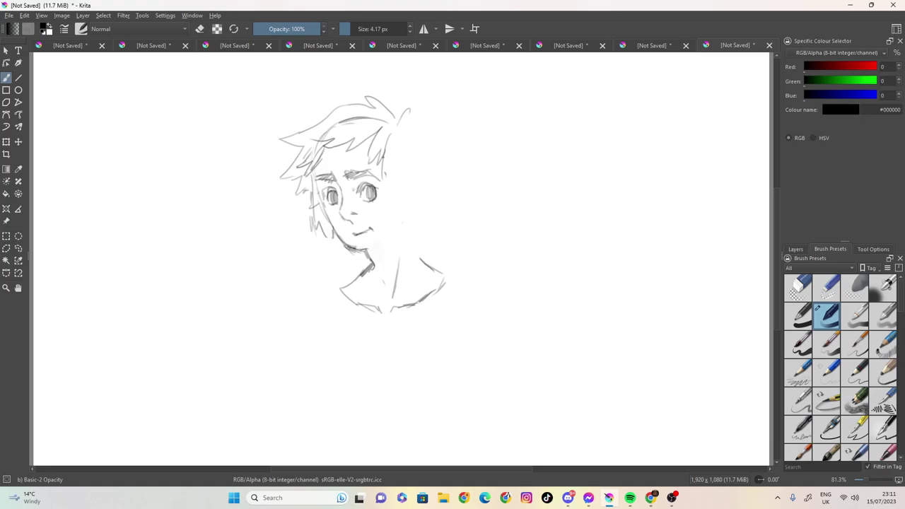
Add two cat ears with inner fur and redraw the side hair and back neck line
{"action": "mouse_move", "coordinate": [329, 109]}
{"action": "left_mouse_down"}
{"action": "mouse_move", "coordinate": [300, 121]}
{"action": "mouse_move", "coordinate": [301, 133]}
{"action": "mouse_move", "coordinate": [309, 117]}
{"action": "mouse_move", "coordinate": [322, 118]}
{"action": "left_mouse_up"}
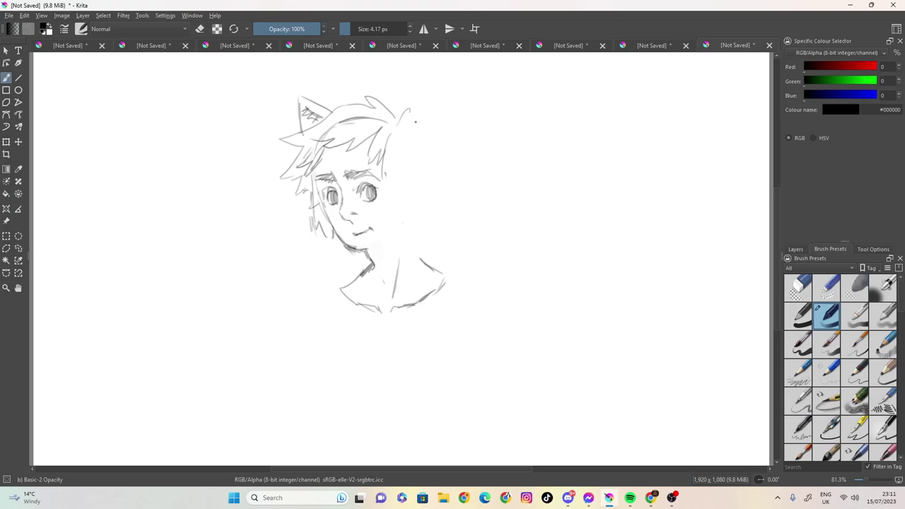
{"action": "mouse_move", "coordinate": [410, 120]}
{"action": "left_mouse_down"}
{"action": "mouse_move", "coordinate": [420, 113]}
{"action": "mouse_move", "coordinate": [437, 142]}
{"action": "mouse_move", "coordinate": [434, 161]}
{"action": "mouse_move", "coordinate": [405, 125]}
{"action": "mouse_move", "coordinate": [395, 132]}
{"action": "mouse_move", "coordinate": [417, 138]}
{"action": "mouse_move", "coordinate": [428, 123]}
{"action": "mouse_move", "coordinate": [412, 152]}
{"action": "mouse_move", "coordinate": [433, 160]}
{"action": "mouse_move", "coordinate": [384, 187]}
{"action": "mouse_move", "coordinate": [385, 216]}
{"action": "left_mouse_up"}
{"action": "mouse_move", "coordinate": [384, 177]}
{"action": "left_mouse_down"}
{"action": "mouse_move", "coordinate": [391, 227]}
{"action": "mouse_move", "coordinate": [406, 229]}
{"action": "left_mouse_up"}
{"action": "left_click_drag", "start_coordinate": [408, 165], "coordinate": [406, 223]}
{"action": "mouse_move", "coordinate": [427, 154]}
{"action": "left_mouse_down"}
{"action": "mouse_move", "coordinate": [412, 178]}
{"action": "mouse_move", "coordinate": [439, 175]}
{"action": "mouse_move", "coordinate": [409, 238]}
{"action": "mouse_move", "coordinate": [426, 264]}
{"action": "left_mouse_up"}
{"action": "left_click_drag", "start_coordinate": [355, 247], "coordinate": [365, 248]}
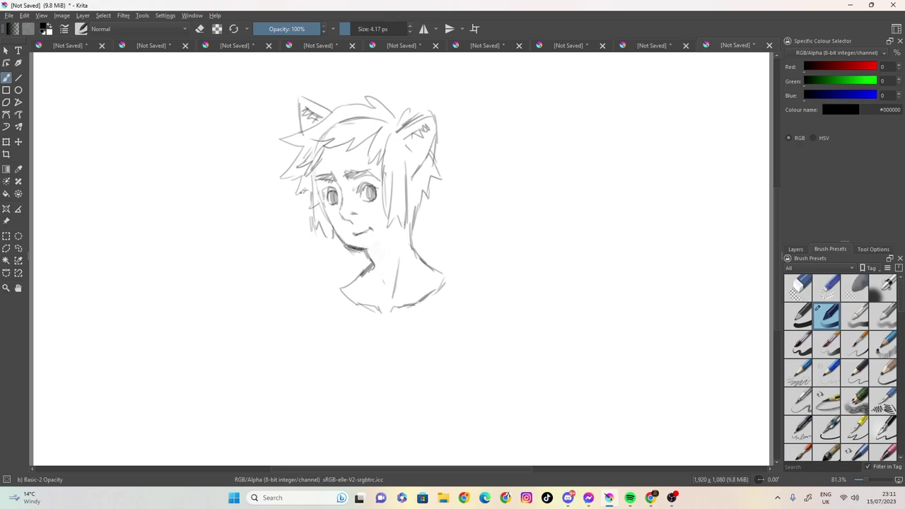
Fill in both eyebrows as thick black shapes and darken the left contour of the face
{"action": "mouse_move", "coordinate": [316, 193]}
{"action": "left_mouse_down"}
{"action": "mouse_move", "coordinate": [340, 246]}
{"action": "mouse_move", "coordinate": [327, 220]}
{"action": "left_mouse_up"}
{"action": "mouse_move", "coordinate": [318, 185]}
{"action": "left_mouse_down"}
{"action": "mouse_move", "coordinate": [314, 200]}
{"action": "mouse_move", "coordinate": [323, 178]}
{"action": "mouse_move", "coordinate": [364, 171]}
{"action": "mouse_move", "coordinate": [380, 179]}
{"action": "mouse_move", "coordinate": [377, 172]}
{"action": "left_mouse_up"}
{"action": "mouse_move", "coordinate": [356, 178]}
{"action": "left_mouse_down"}
{"action": "mouse_move", "coordinate": [369, 171]}
{"action": "mouse_move", "coordinate": [335, 175]}
{"action": "left_mouse_up"}
{"action": "left_click_drag", "start_coordinate": [322, 182], "coordinate": [331, 174]}
{"action": "mouse_move", "coordinate": [320, 178]}
{"action": "left_mouse_down"}
{"action": "mouse_move", "coordinate": [332, 171]}
{"action": "mouse_move", "coordinate": [323, 179]}
{"action": "left_mouse_up"}
{"action": "mouse_move", "coordinate": [317, 191]}
{"action": "left_mouse_down"}
{"action": "mouse_move", "coordinate": [324, 180]}
{"action": "mouse_move", "coordinate": [316, 166]}
{"action": "left_mouse_up"}
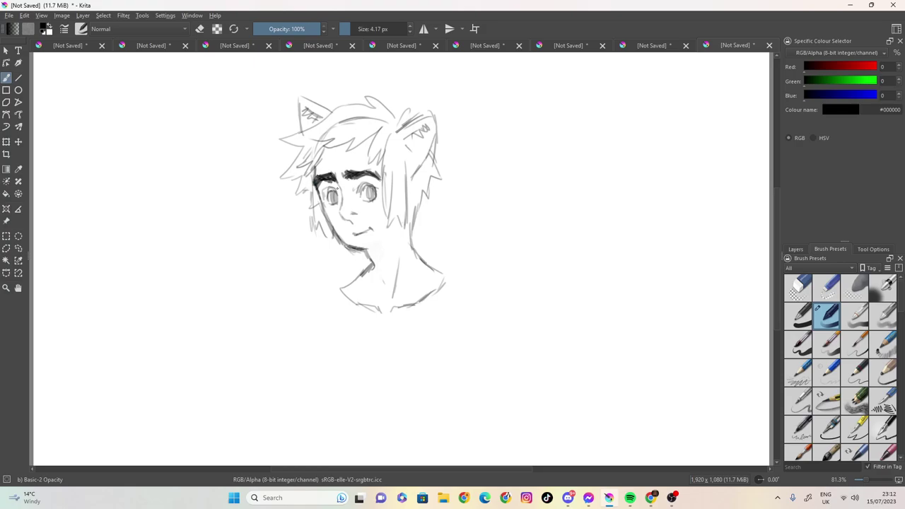
{"action": "left_click_drag", "start_coordinate": [326, 218], "coordinate": [323, 205]}
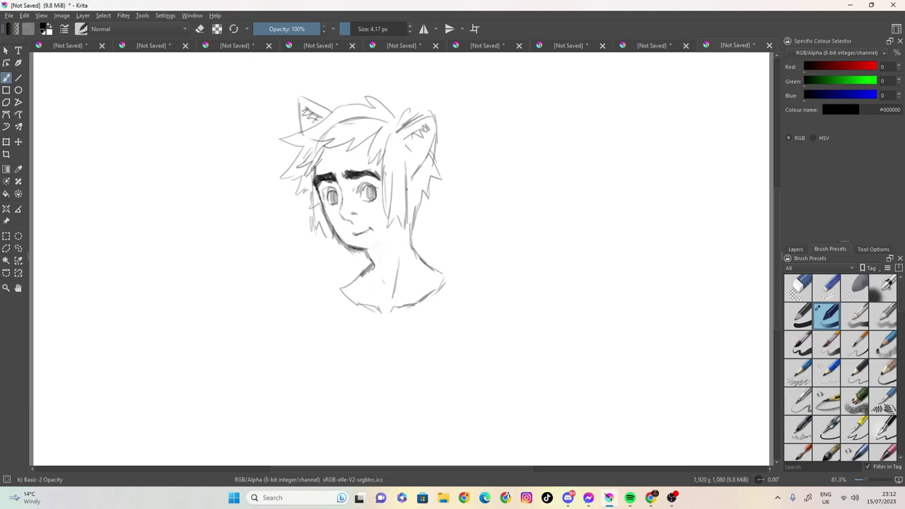
Draw a necklace hanging from the neck with a shaded crown pendant on the chest
{"action": "left_click_drag", "start_coordinate": [410, 235], "coordinate": [408, 222]}
{"action": "mouse_move", "coordinate": [421, 260]}
{"action": "left_mouse_down"}
{"action": "mouse_move", "coordinate": [412, 316]}
{"action": "mouse_move", "coordinate": [392, 342]}
{"action": "left_mouse_up"}
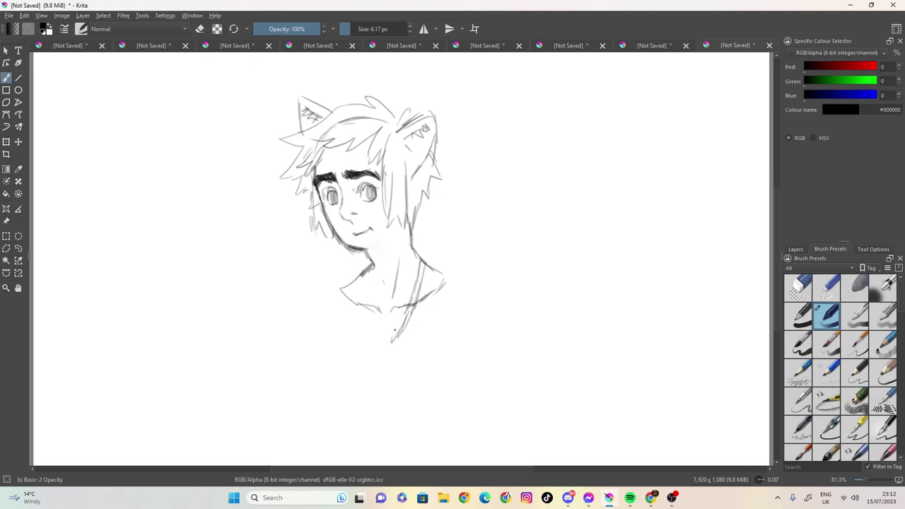
{"action": "left_click_drag", "start_coordinate": [408, 313], "coordinate": [391, 343]}
{"action": "mouse_move", "coordinate": [365, 339]}
{"action": "left_mouse_down"}
{"action": "mouse_move", "coordinate": [366, 346]}
{"action": "mouse_move", "coordinate": [379, 325]}
{"action": "mouse_move", "coordinate": [381, 346]}
{"action": "left_mouse_up"}
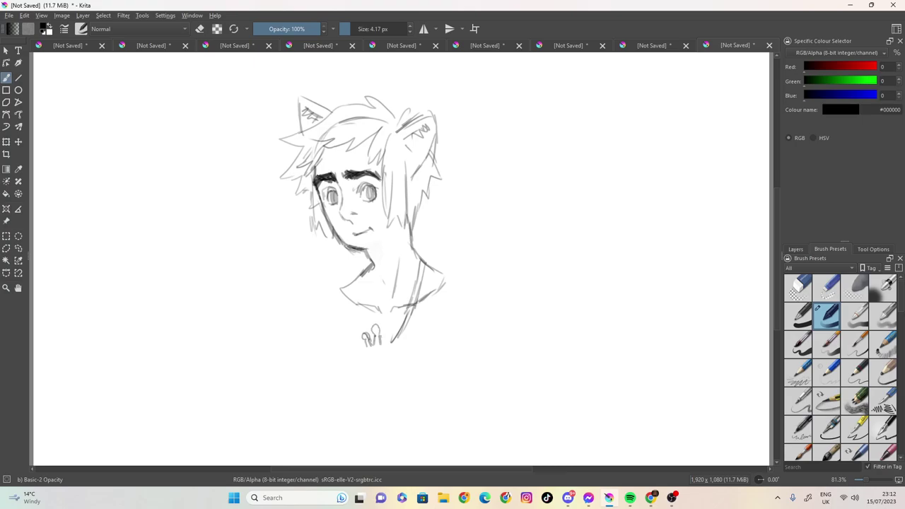
{"action": "mouse_move", "coordinate": [384, 342]}
{"action": "left_mouse_down"}
{"action": "mouse_move", "coordinate": [389, 332]}
{"action": "mouse_move", "coordinate": [365, 350]}
{"action": "mouse_move", "coordinate": [380, 343]}
{"action": "mouse_move", "coordinate": [377, 325]}
{"action": "mouse_move", "coordinate": [382, 343]}
{"action": "mouse_move", "coordinate": [390, 341]}
{"action": "mouse_move", "coordinate": [384, 334]}
{"action": "left_mouse_up"}
{"action": "left_click_drag", "start_coordinate": [365, 279], "coordinate": [362, 348]}
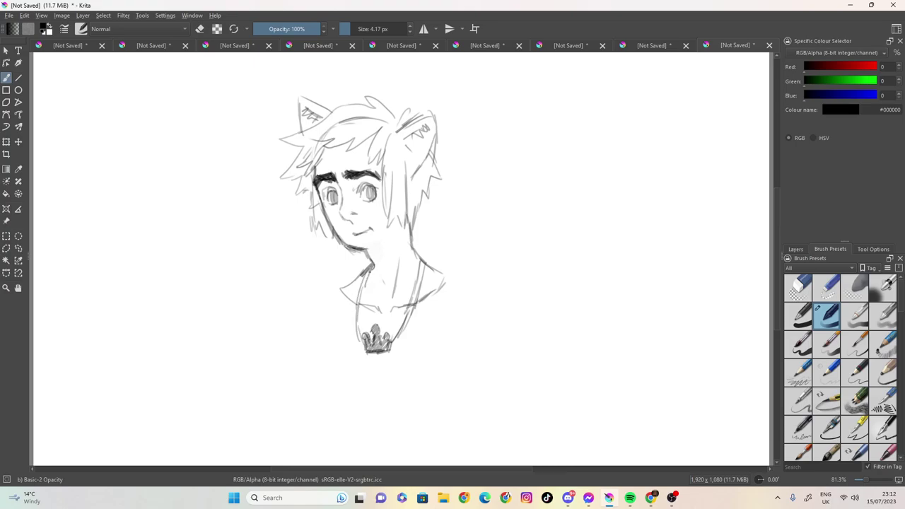
{"action": "left_click_drag", "start_coordinate": [370, 271], "coordinate": [360, 331]}
{"action": "left_click_drag", "start_coordinate": [363, 286], "coordinate": [367, 350]}
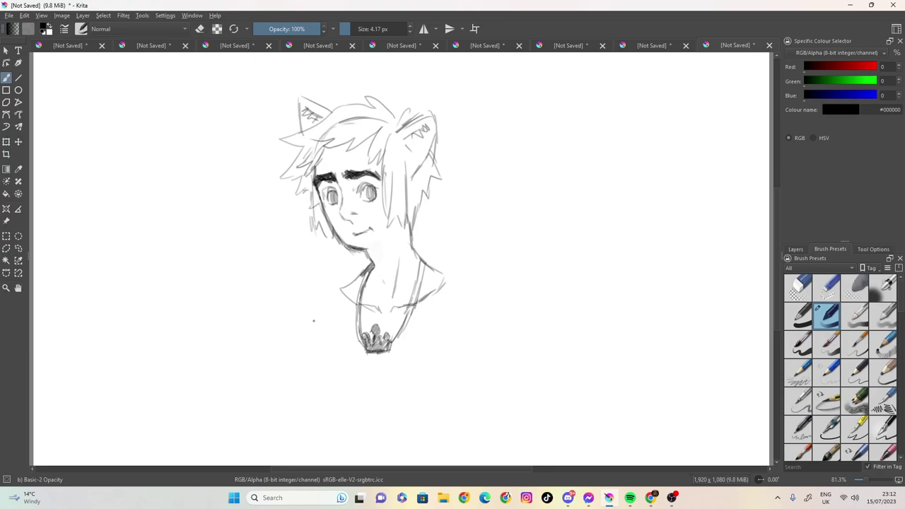
Sketch both shoulders and the outer edges of the short T-shirt sleeves
{"action": "mouse_move", "coordinate": [355, 280]}
{"action": "left_mouse_down"}
{"action": "mouse_move", "coordinate": [318, 299]}
{"action": "mouse_move", "coordinate": [298, 332]}
{"action": "left_mouse_up"}
{"action": "mouse_move", "coordinate": [324, 298]}
{"action": "left_mouse_down"}
{"action": "mouse_move", "coordinate": [293, 342]}
{"action": "mouse_move", "coordinate": [280, 399]}
{"action": "mouse_move", "coordinate": [315, 434]}
{"action": "left_mouse_up"}
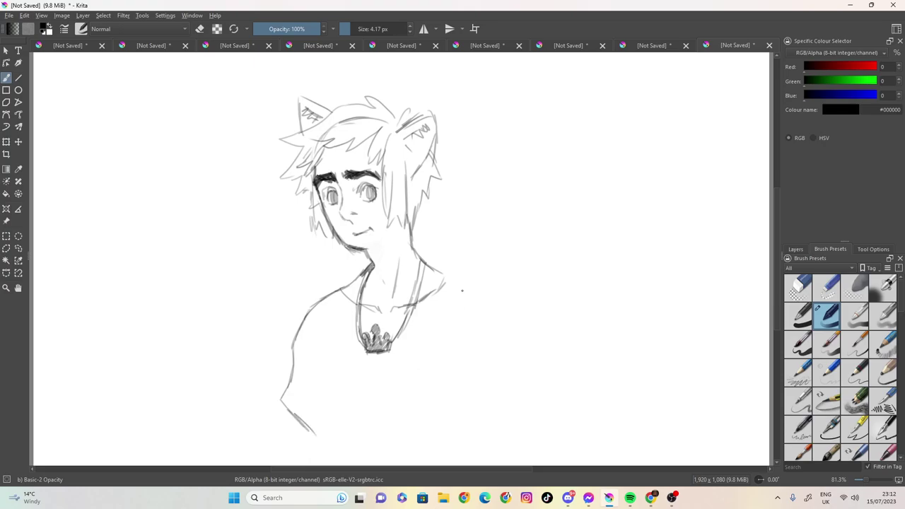
{"action": "mouse_move", "coordinate": [442, 271]}
{"action": "left_mouse_down"}
{"action": "mouse_move", "coordinate": [487, 301]}
{"action": "mouse_move", "coordinate": [502, 327]}
{"action": "left_mouse_up"}
{"action": "left_click_drag", "start_coordinate": [486, 296], "coordinate": [509, 372]}
{"action": "mouse_move", "coordinate": [505, 335]}
{"action": "left_mouse_down"}
{"action": "mouse_move", "coordinate": [522, 400]}
{"action": "mouse_move", "coordinate": [475, 438]}
{"action": "left_mouse_up"}
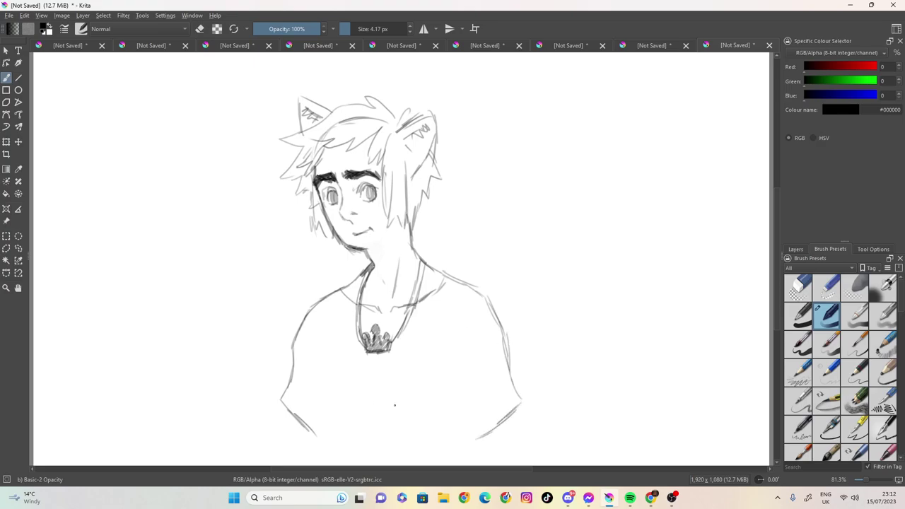
Add the inner sleeve lines and the start of the torso sides below both armpits
{"action": "left_click_drag", "start_coordinate": [325, 362], "coordinate": [320, 409]}
{"action": "mouse_move", "coordinate": [357, 277]}
{"action": "left_mouse_down"}
{"action": "mouse_move", "coordinate": [328, 339]}
{"action": "mouse_move", "coordinate": [322, 399]}
{"action": "left_mouse_up"}
{"action": "mouse_move", "coordinate": [457, 292]}
{"action": "left_mouse_down"}
{"action": "mouse_move", "coordinate": [479, 291]}
{"action": "mouse_move", "coordinate": [463, 319]}
{"action": "left_mouse_up"}
{"action": "mouse_move", "coordinate": [456, 416]}
{"action": "left_mouse_down"}
{"action": "mouse_move", "coordinate": [442, 431]}
{"action": "mouse_move", "coordinate": [450, 461]}
{"action": "mouse_move", "coordinate": [475, 439]}
{"action": "mouse_move", "coordinate": [462, 433]}
{"action": "left_mouse_up"}
{"action": "left_click_drag", "start_coordinate": [464, 433], "coordinate": [456, 450]}
{"action": "mouse_move", "coordinate": [322, 426]}
{"action": "left_mouse_down"}
{"action": "mouse_move", "coordinate": [315, 435]}
{"action": "mouse_move", "coordinate": [329, 444]}
{"action": "left_mouse_up"}
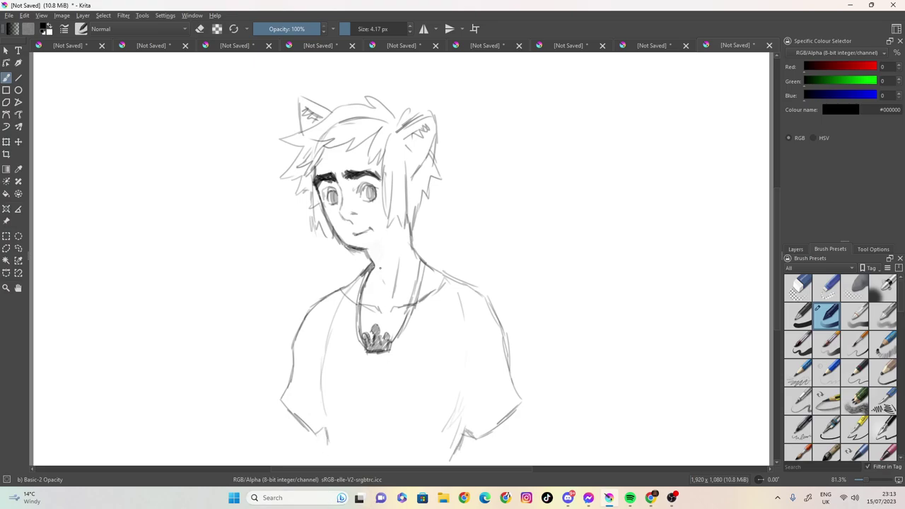
Sketch both arms extending down from the sleeve hems to the canvas edge
{"action": "left_click_drag", "start_coordinate": [481, 439], "coordinate": [492, 459]}
{"action": "left_click_drag", "start_coordinate": [517, 412], "coordinate": [531, 438]}
{"action": "left_click_drag", "start_coordinate": [516, 408], "coordinate": [536, 449]}
{"action": "left_click_drag", "start_coordinate": [281, 406], "coordinate": [240, 458]}
{"action": "left_click_drag", "start_coordinate": [314, 434], "coordinate": [284, 463]}
{"action": "left_click_drag", "start_coordinate": [282, 409], "coordinate": [232, 464]}
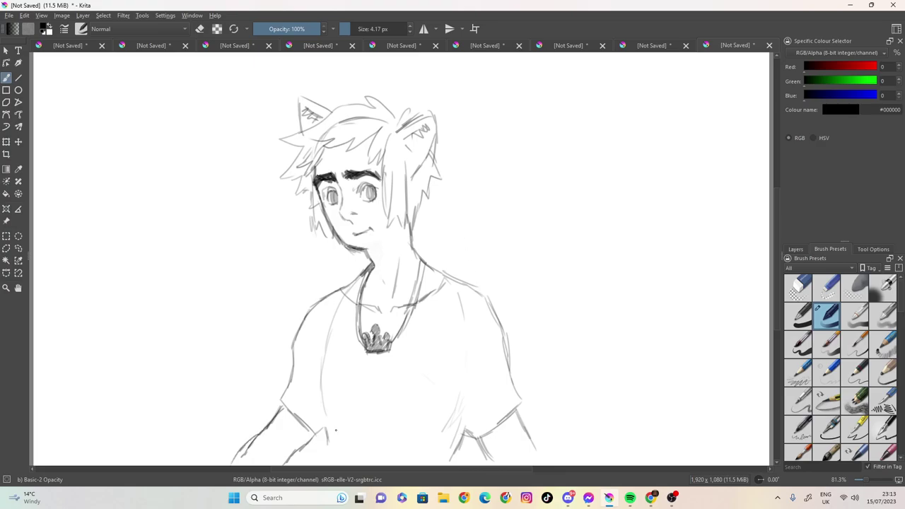
Darken the torso edges beside the sleeve hems and reinforce the left sleeve outline
{"action": "left_click_drag", "start_coordinate": [326, 438], "coordinate": [316, 467]}
{"action": "mouse_move", "coordinate": [470, 434]}
{"action": "left_mouse_down"}
{"action": "mouse_move", "coordinate": [459, 465]}
{"action": "mouse_move", "coordinate": [467, 447]}
{"action": "left_mouse_up"}
{"action": "mouse_move", "coordinate": [323, 430]}
{"action": "left_mouse_down"}
{"action": "mouse_move", "coordinate": [326, 447]}
{"action": "mouse_move", "coordinate": [316, 431]}
{"action": "left_mouse_up"}
{"action": "left_click_drag", "start_coordinate": [290, 363], "coordinate": [286, 380]}
Erase the skull line under the hair and stray lines around the right cat ear and left hair with a 14.67 px eraser
{"action": "left_click", "coordinate": [200, 28]}
{"action": "left_click_drag", "start_coordinate": [373, 29], "coordinate": [347, 29]}
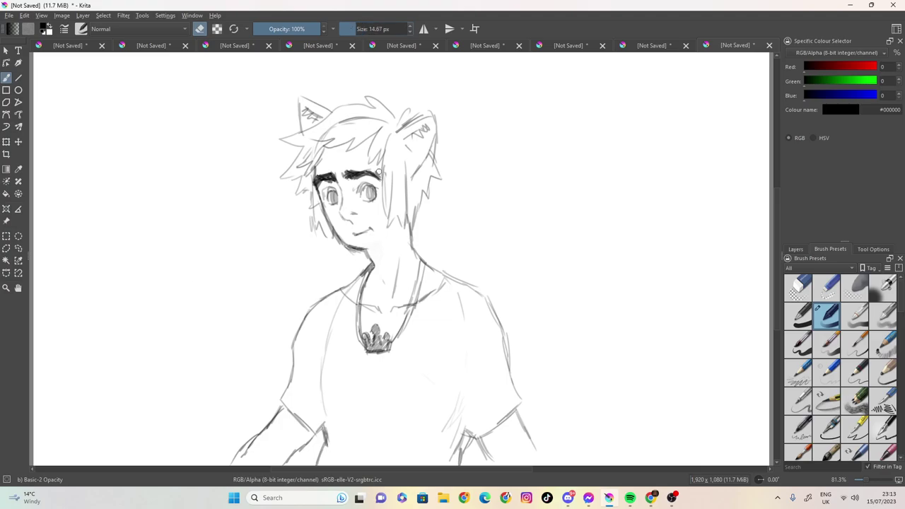
{"action": "mouse_move", "coordinate": [327, 120]}
{"action": "left_mouse_down"}
{"action": "mouse_move", "coordinate": [328, 131]}
{"action": "mouse_move", "coordinate": [368, 115]}
{"action": "left_mouse_up"}
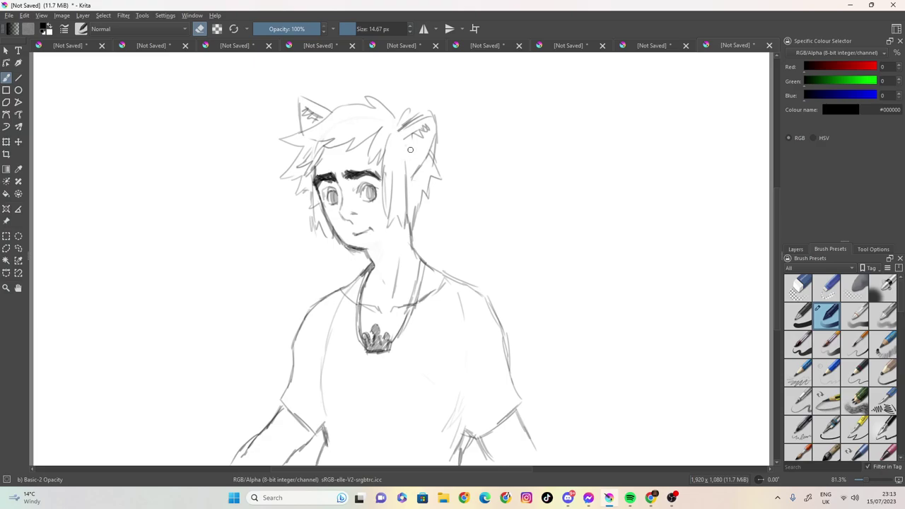
{"action": "left_click_drag", "start_coordinate": [439, 143], "coordinate": [435, 152]}
{"action": "key", "text": "ctrl+z"}
{"action": "mouse_move", "coordinate": [314, 215]}
{"action": "left_mouse_down"}
{"action": "mouse_move", "coordinate": [316, 238]}
{"action": "mouse_move", "coordinate": [311, 221]}
{"action": "left_mouse_up"}
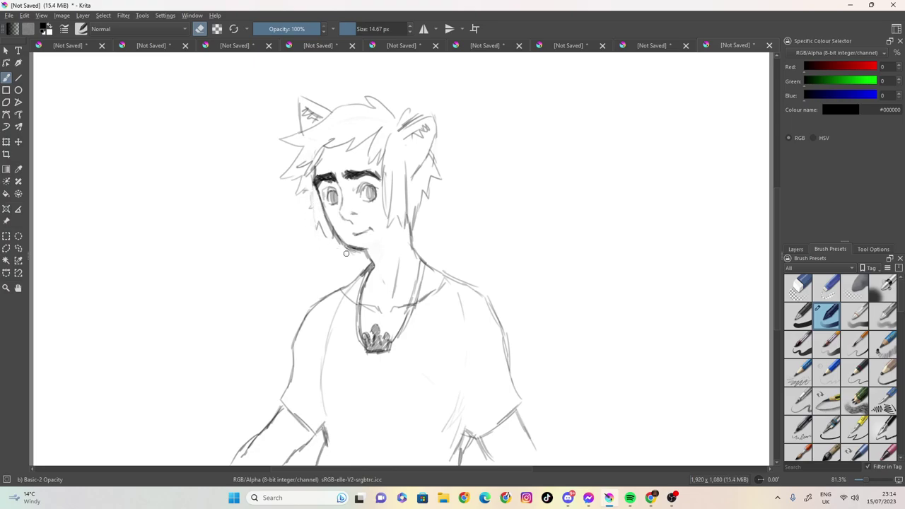
Redraw the hair strands beside the left cheek with darker 4.17 px strokes
{"action": "left_click", "coordinate": [200, 29]}
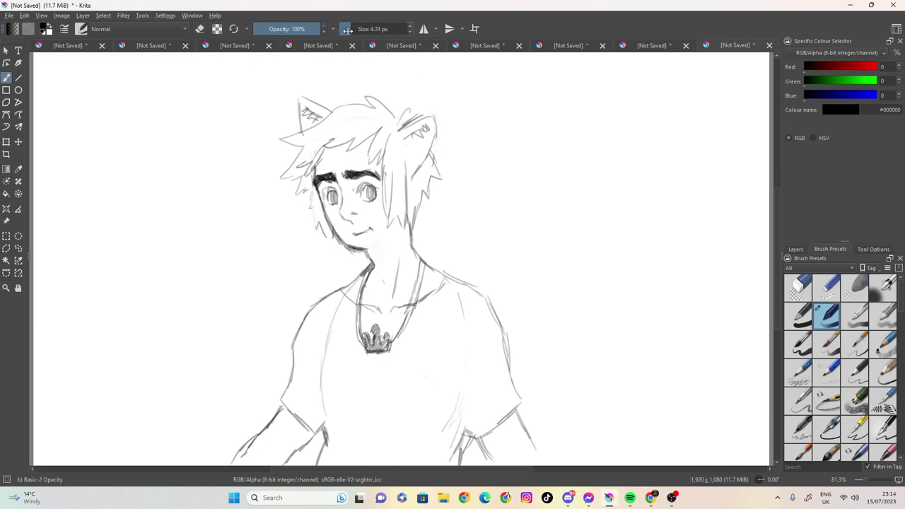
{"action": "left_click", "coordinate": [347, 29]}
{"action": "left_click_drag", "start_coordinate": [309, 192], "coordinate": [316, 230]}
{"action": "mouse_move", "coordinate": [301, 188]}
{"action": "left_mouse_down"}
{"action": "mouse_move", "coordinate": [305, 196]}
{"action": "mouse_move", "coordinate": [288, 183]}
{"action": "left_mouse_up"}
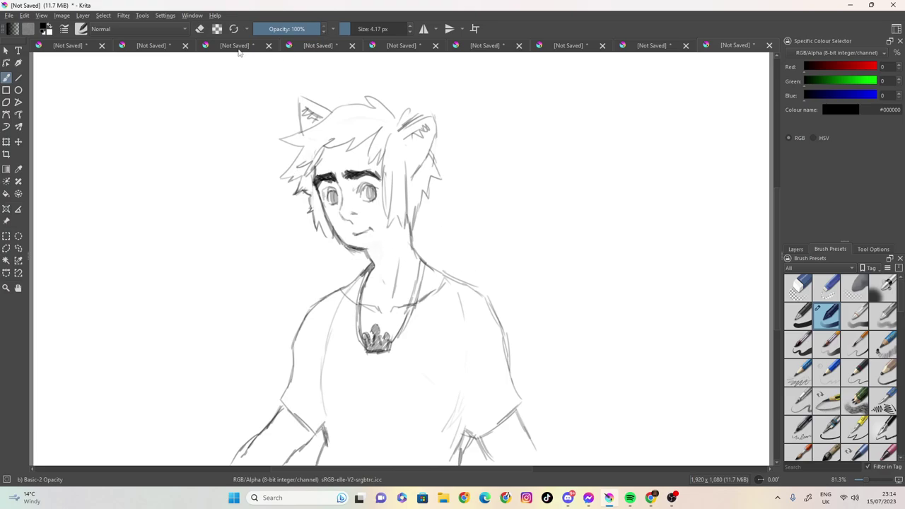
Darken the tip of the nose and erase the bridge line above it
{"action": "left_click", "coordinate": [199, 28]}
{"action": "left_click", "coordinate": [199, 28]}
{"action": "key", "text": "e"}
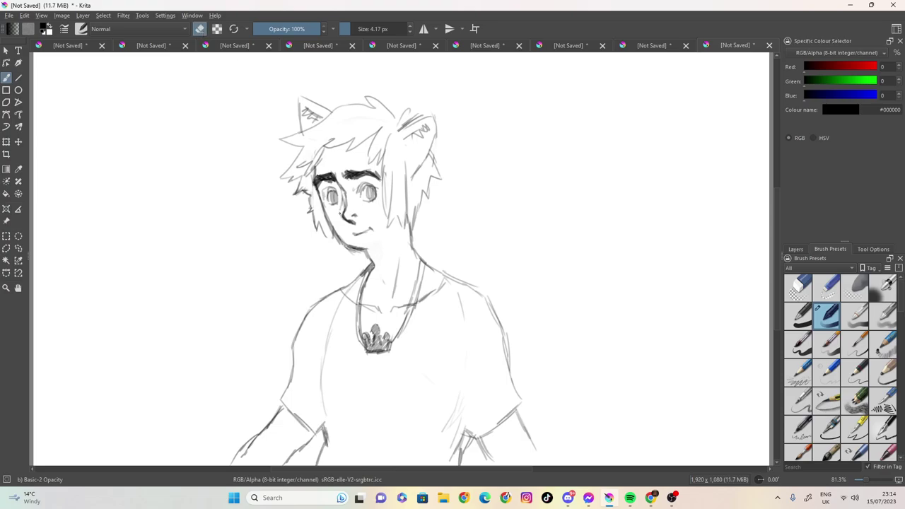
{"action": "mouse_move", "coordinate": [341, 195]}
{"action": "left_mouse_down"}
{"action": "mouse_move", "coordinate": [342, 207]}
{"action": "mouse_move", "coordinate": [343, 192]}
{"action": "left_mouse_up"}
{"action": "left_click", "coordinate": [200, 30]}
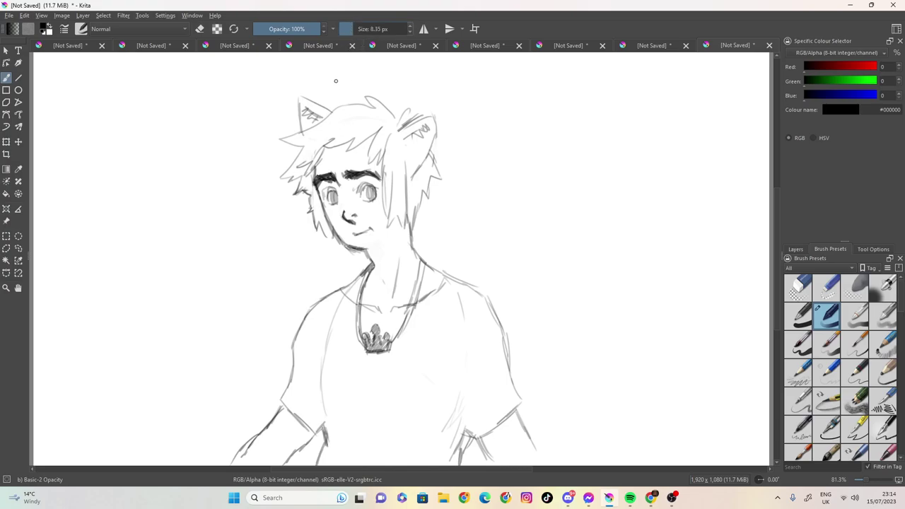
Darken the outlines and pupils of both eyes with a 3.18 px brush
{"action": "left_click", "coordinate": [347, 30]}
{"action": "left_click", "coordinate": [345, 29]}
{"action": "left_click_drag", "start_coordinate": [335, 174], "coordinate": [331, 200]}
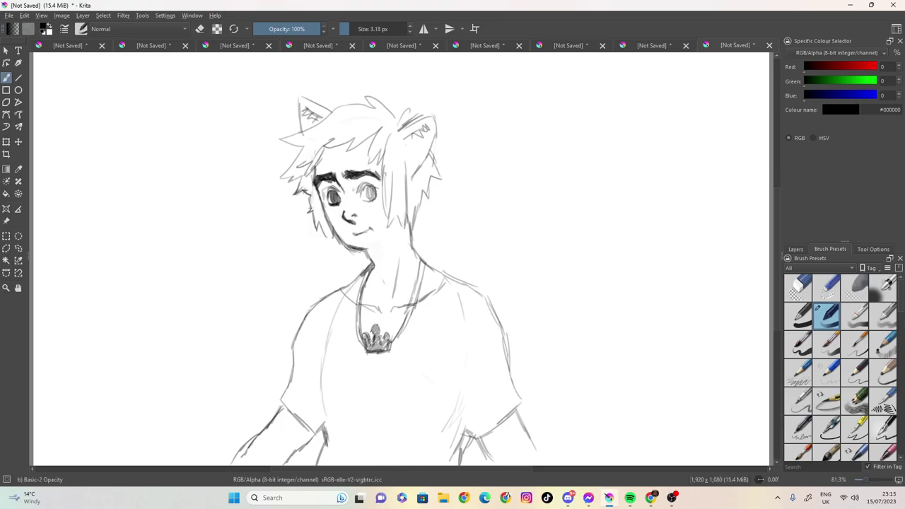
{"action": "mouse_move", "coordinate": [337, 197]}
{"action": "left_mouse_down"}
{"action": "mouse_move", "coordinate": [325, 198]}
{"action": "mouse_move", "coordinate": [331, 188]}
{"action": "left_mouse_up"}
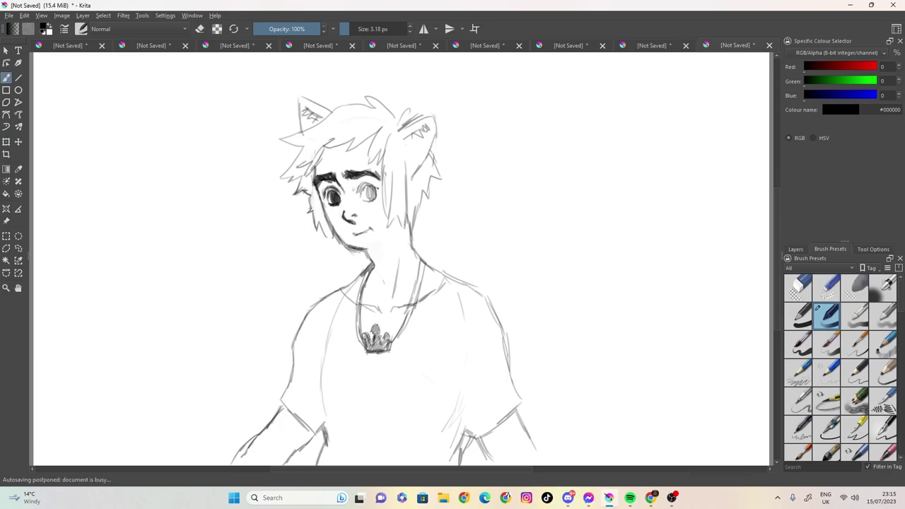
{"action": "left_click_drag", "start_coordinate": [375, 182], "coordinate": [361, 186]}
{"action": "mouse_move", "coordinate": [374, 188]}
{"action": "left_mouse_down"}
{"action": "mouse_move", "coordinate": [360, 194]}
{"action": "mouse_move", "coordinate": [374, 195]}
{"action": "left_mouse_up"}
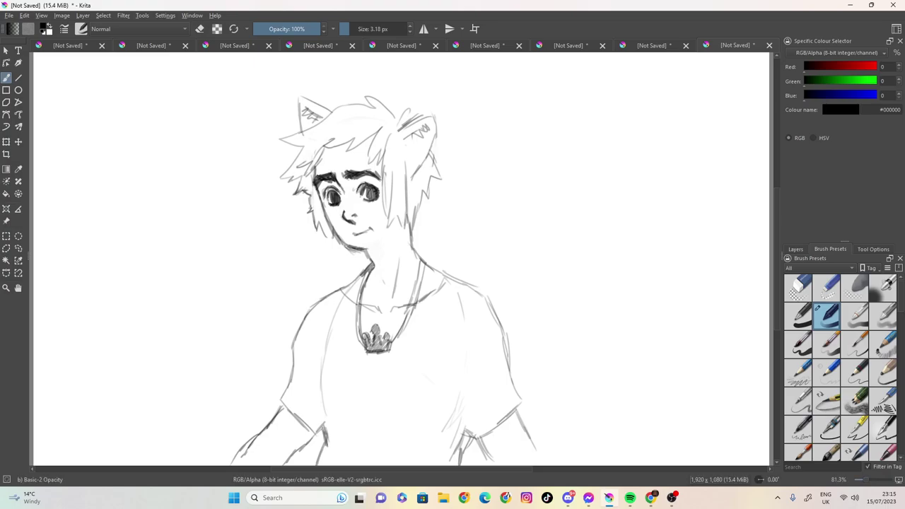